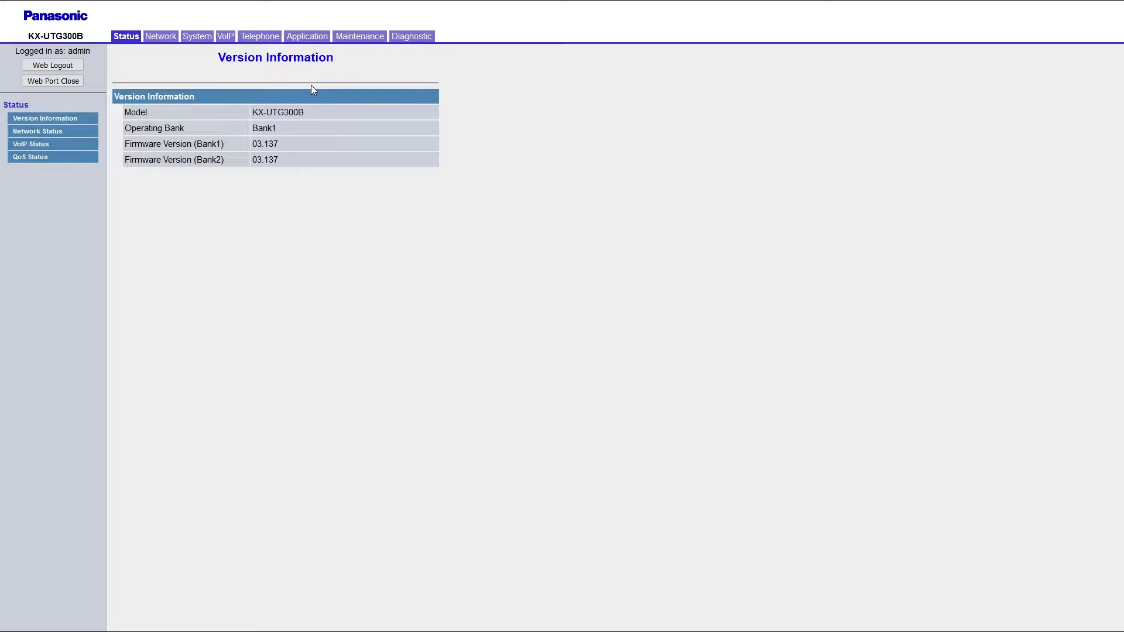
# Run a Factory Reset from the phone's Maintenance > Reset & Restart page and confirm it
pyautogui.click(351, 37)
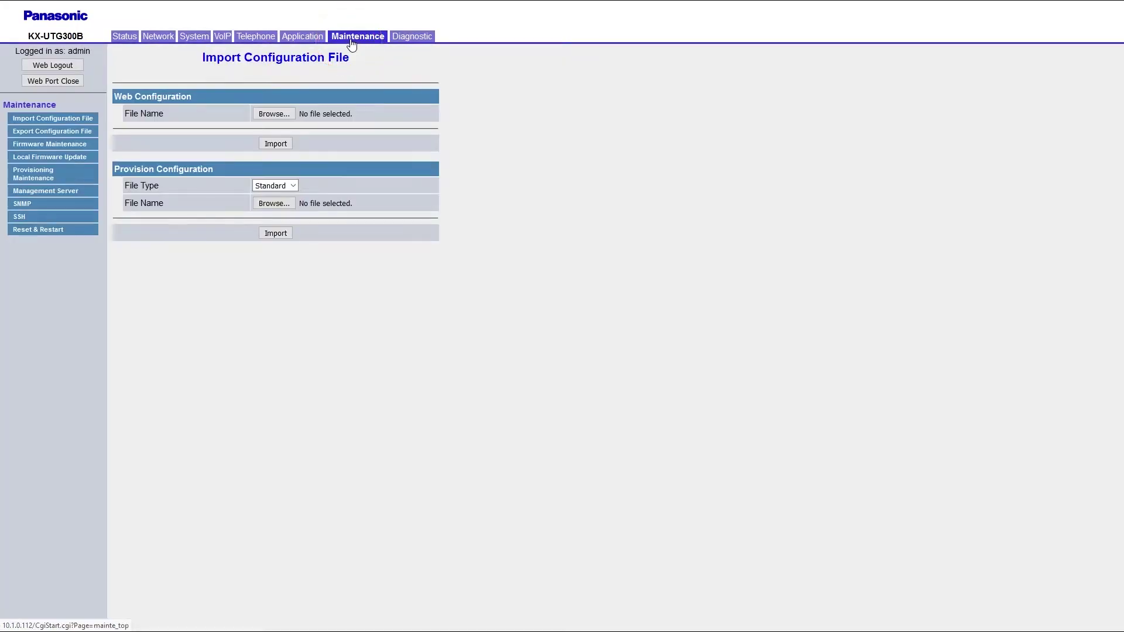
pyautogui.click(75, 234)
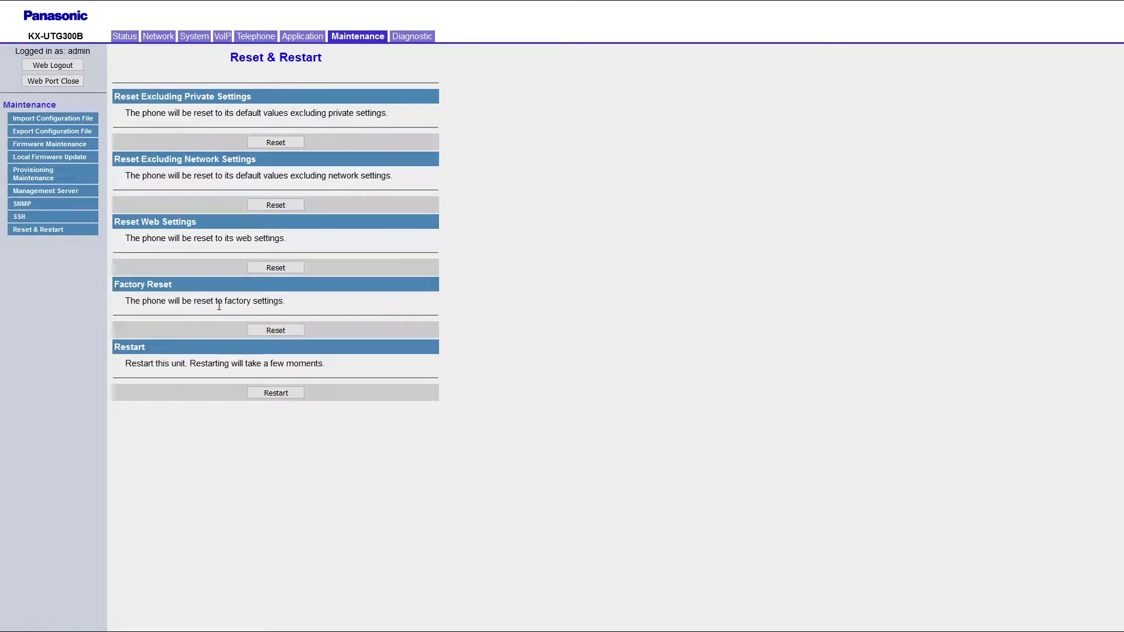
pyautogui.click(262, 330)
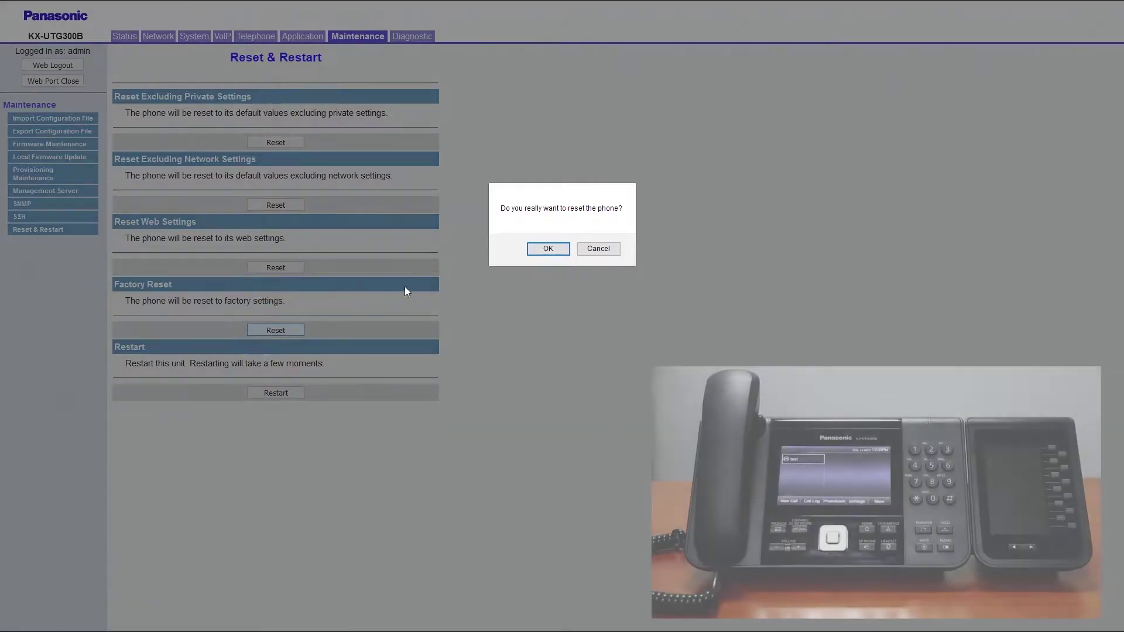
pyautogui.click(540, 254)
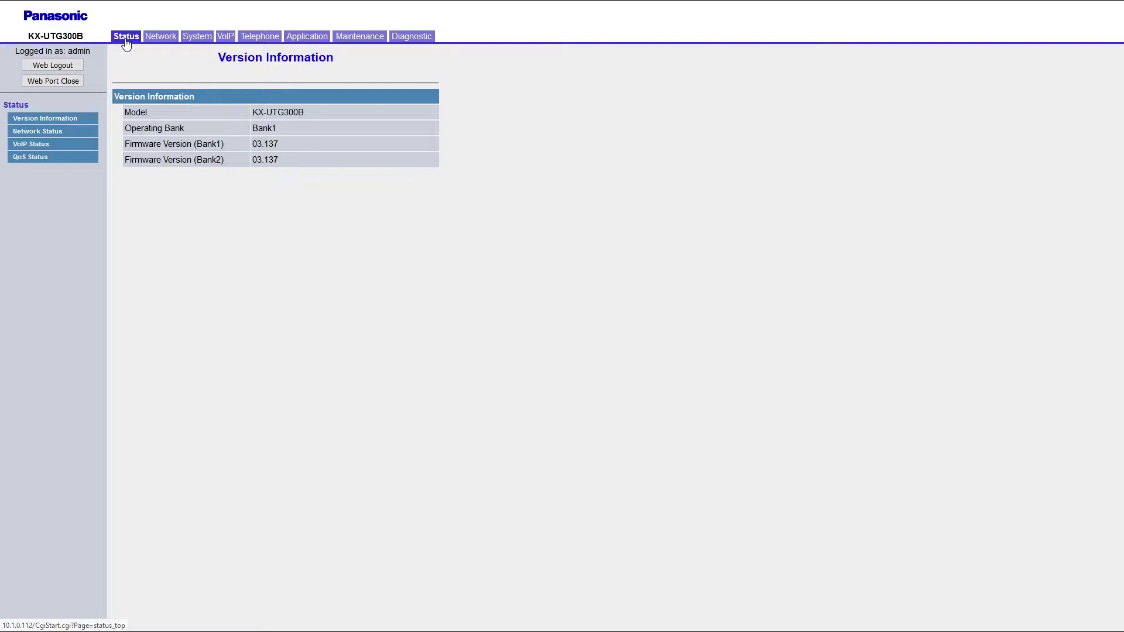
pyautogui.click(125, 39)
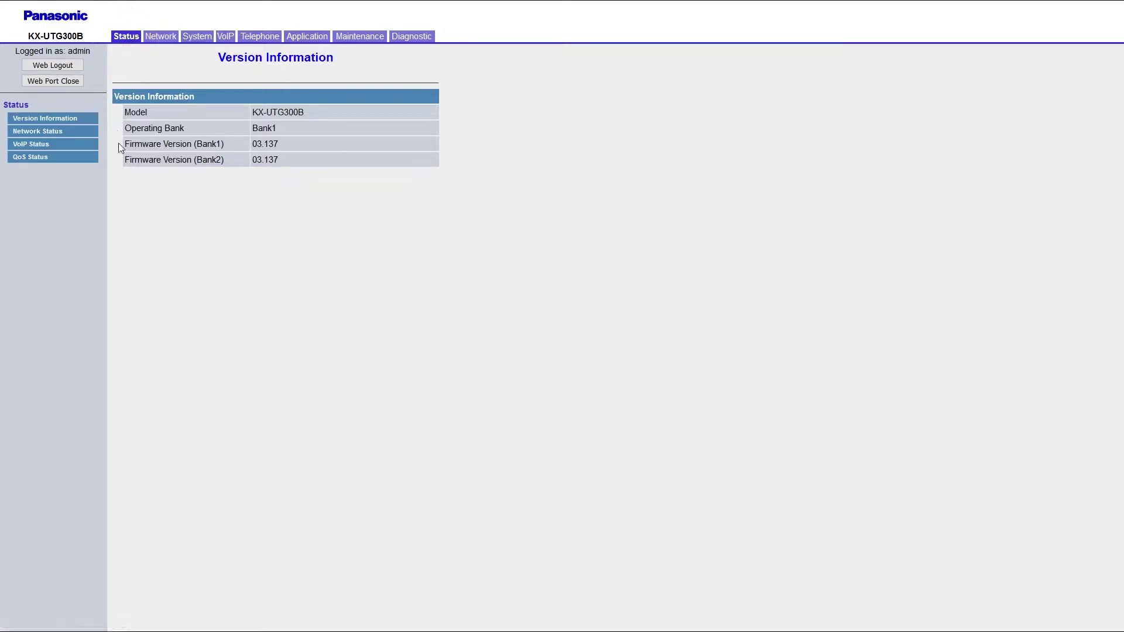
pyautogui.moveTo(124, 145); pyautogui.dragTo(270, 143)
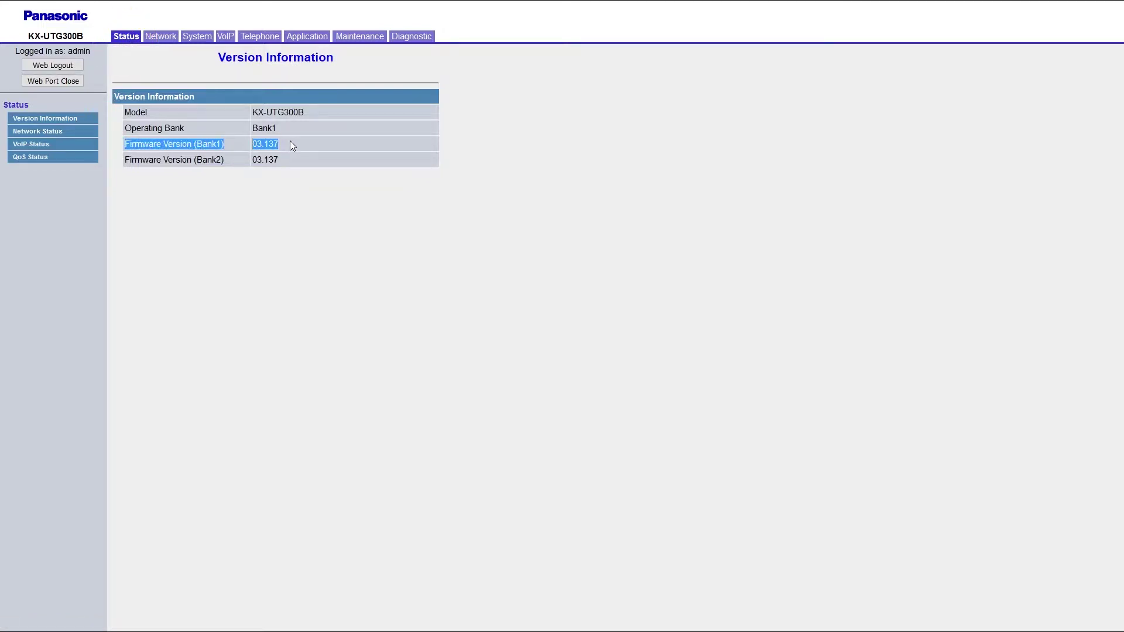
pyautogui.click(291, 144)
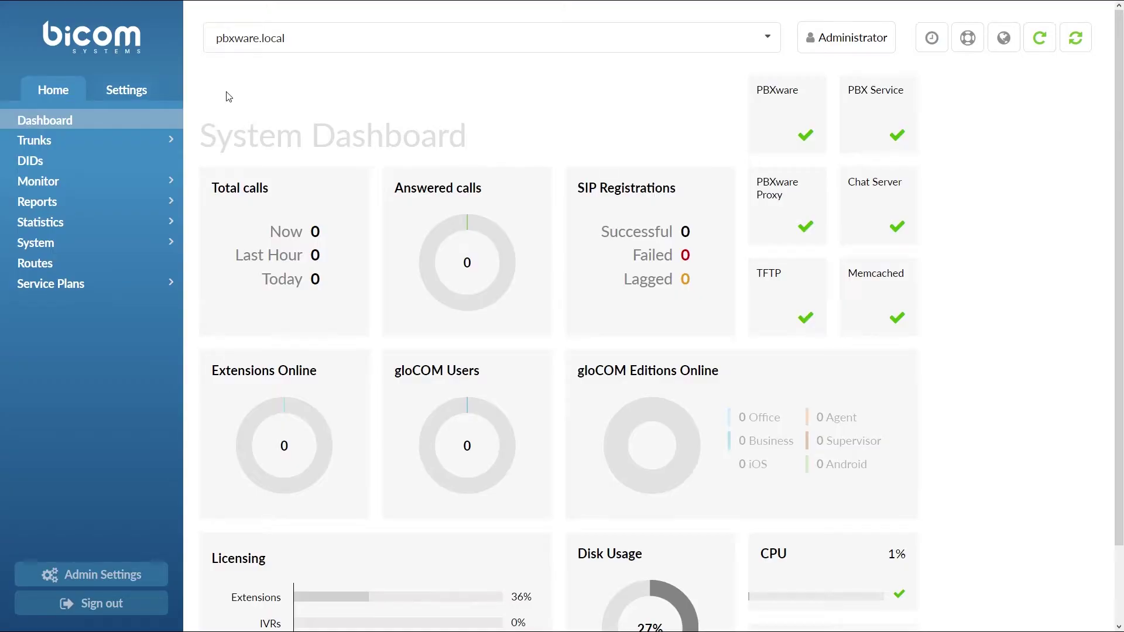
# Open Tenant01 under Settings > Tenants, check its auto-provisioning HTTP username and password, and save it
pyautogui.click(134, 90)
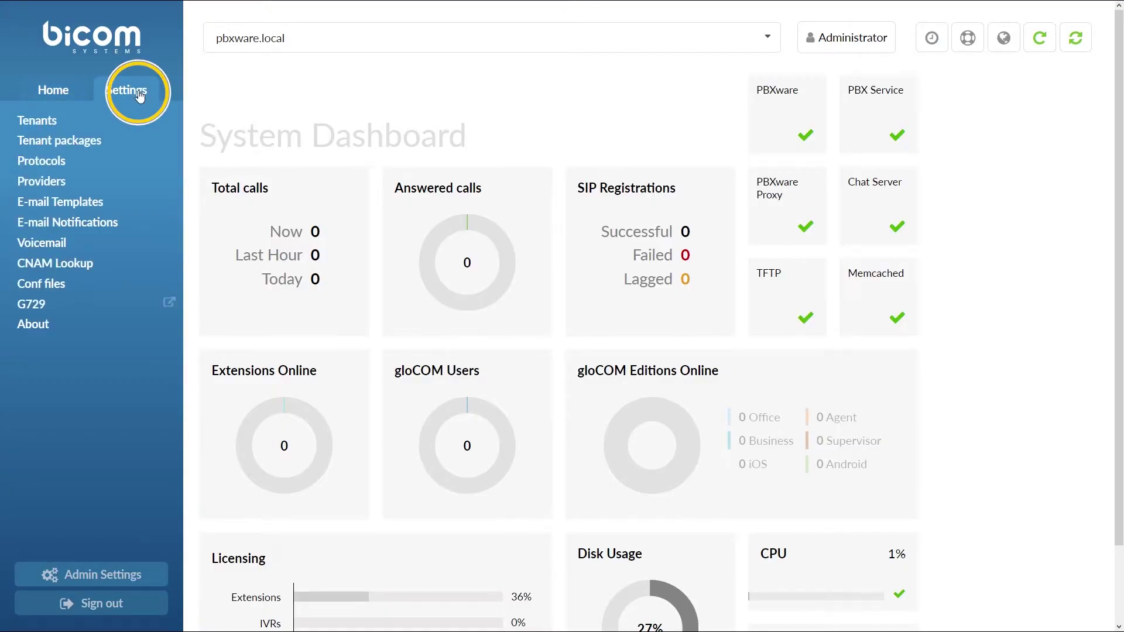
pyautogui.click(139, 121)
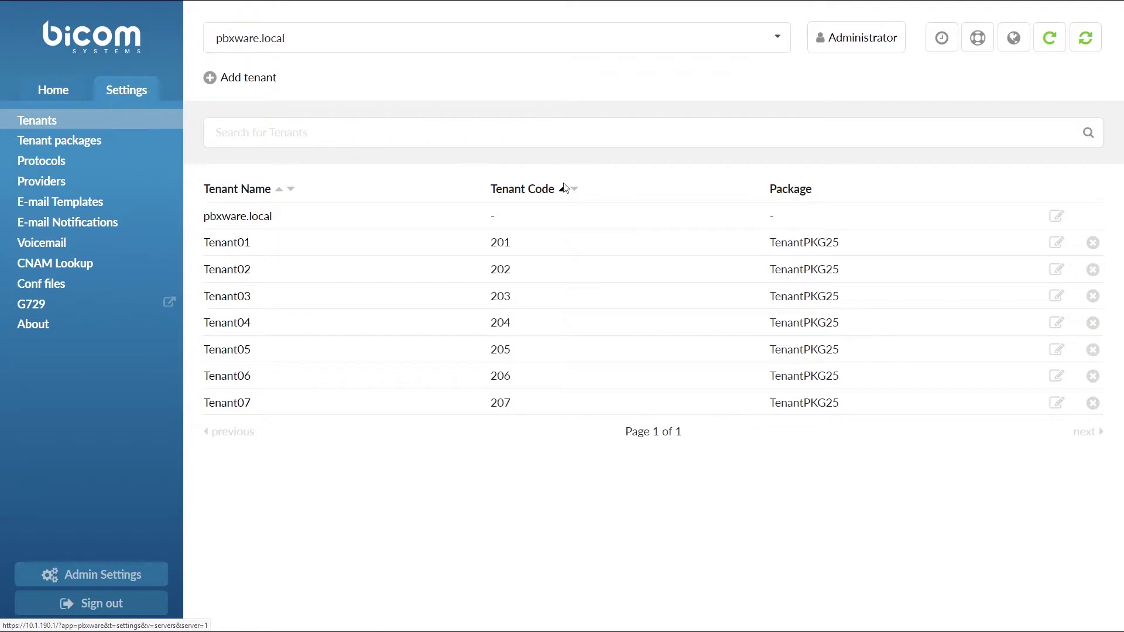
pyautogui.click(1056, 243)
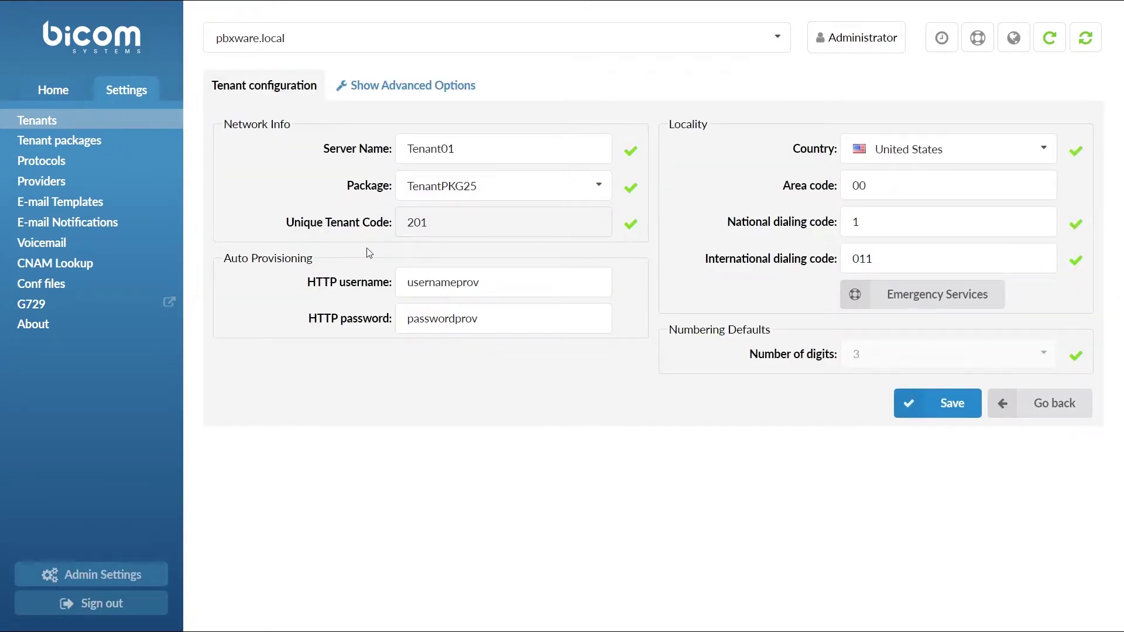
pyautogui.doubleClick(539, 285)
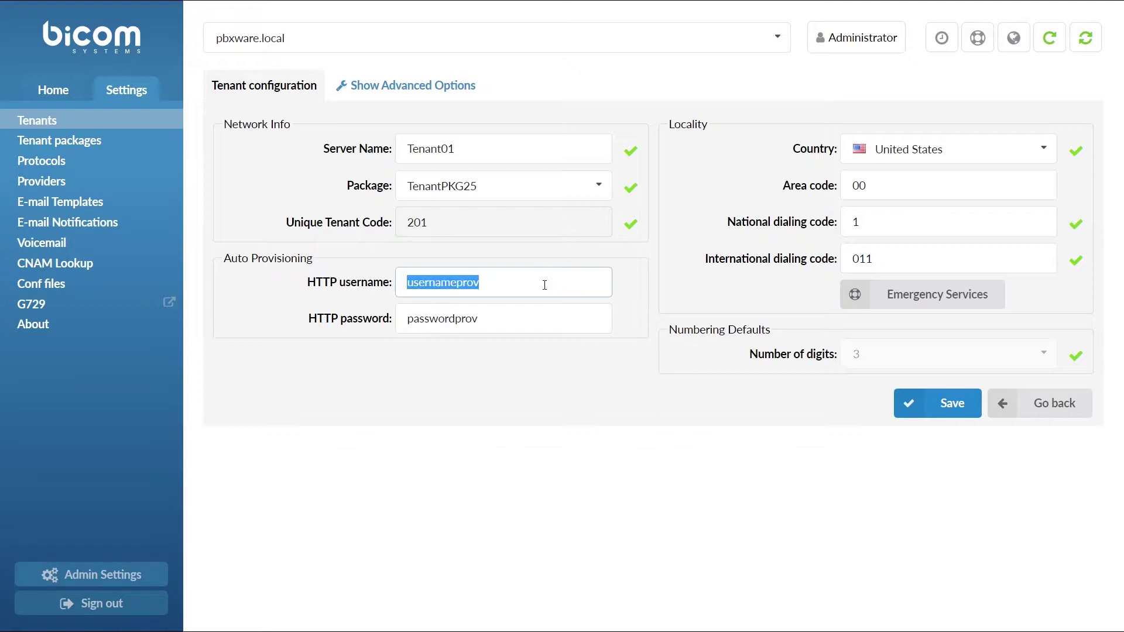
pyautogui.doubleClick(468, 318)
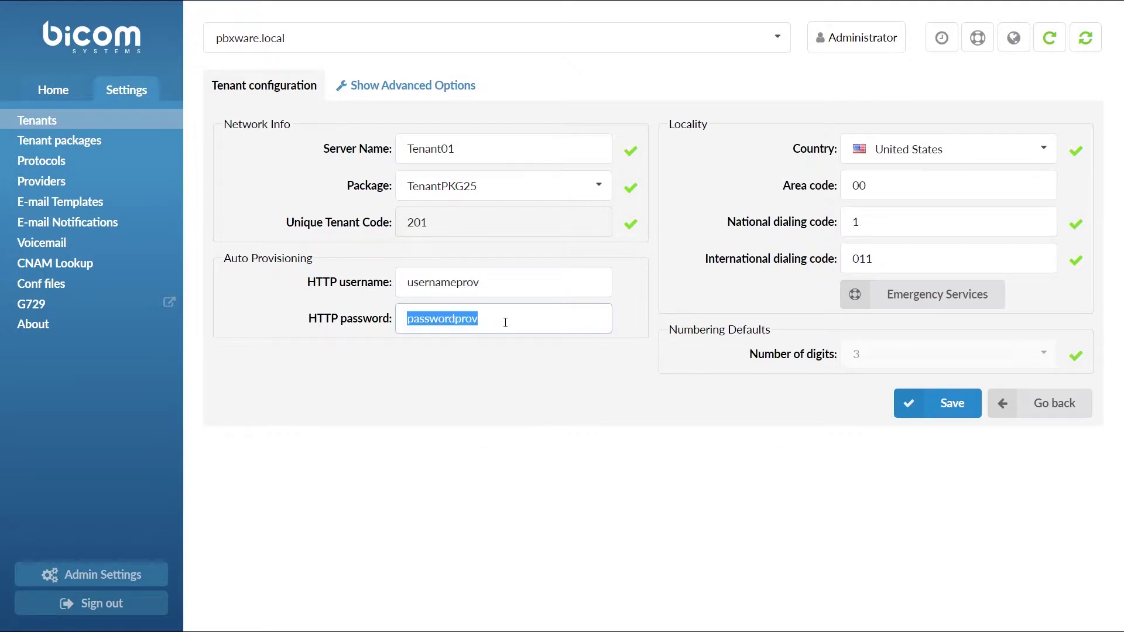
pyautogui.click(505, 321)
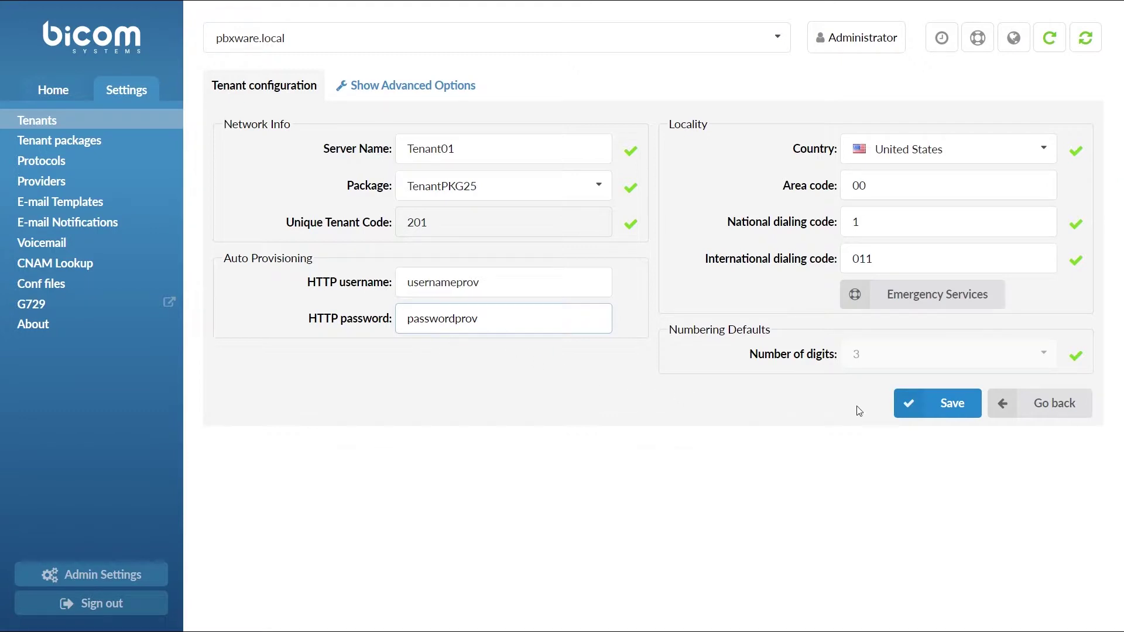
pyautogui.click(908, 410)
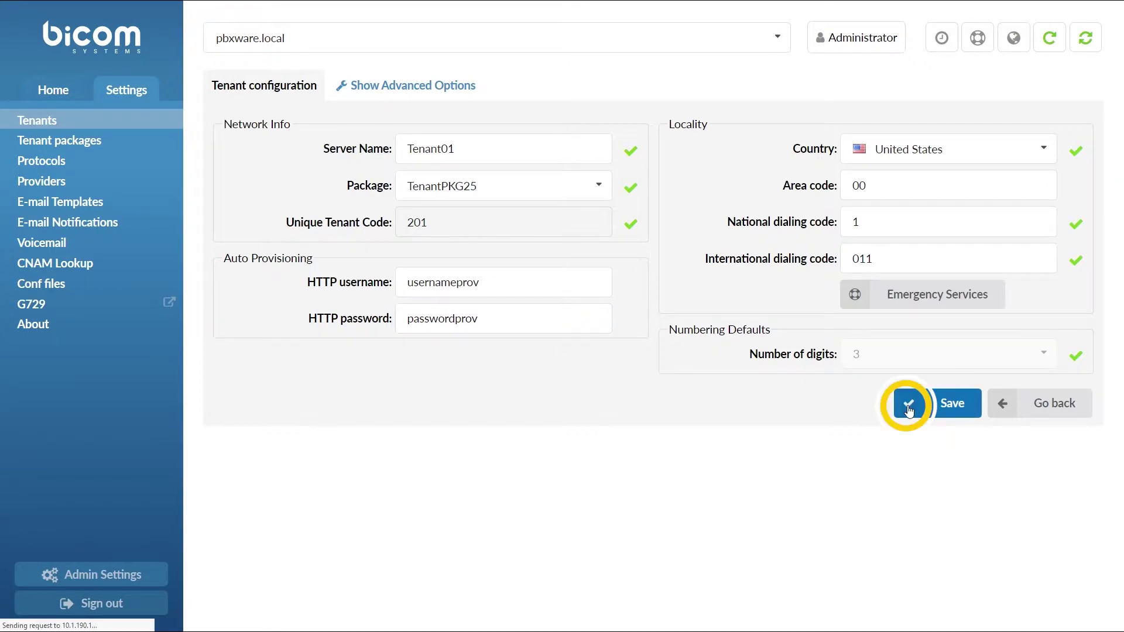
# Switch to Tenant01, search its user agent devices for '300b', and edit the Panasonic KX-UTG300B
pyautogui.click(648, 39)
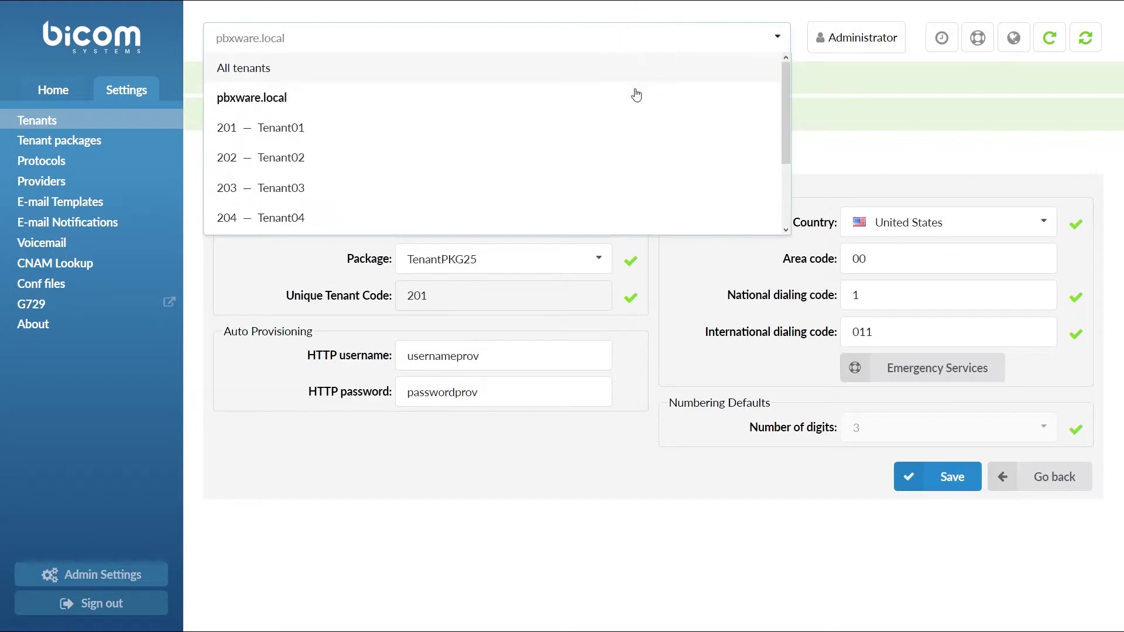
pyautogui.click(639, 127)
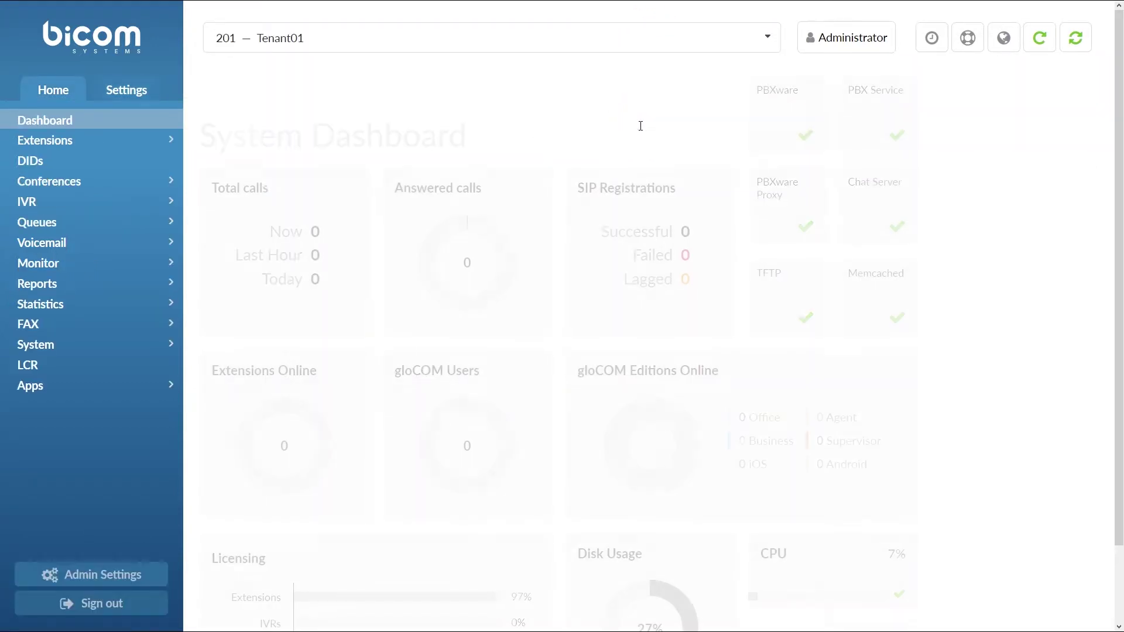
pyautogui.click(142, 94)
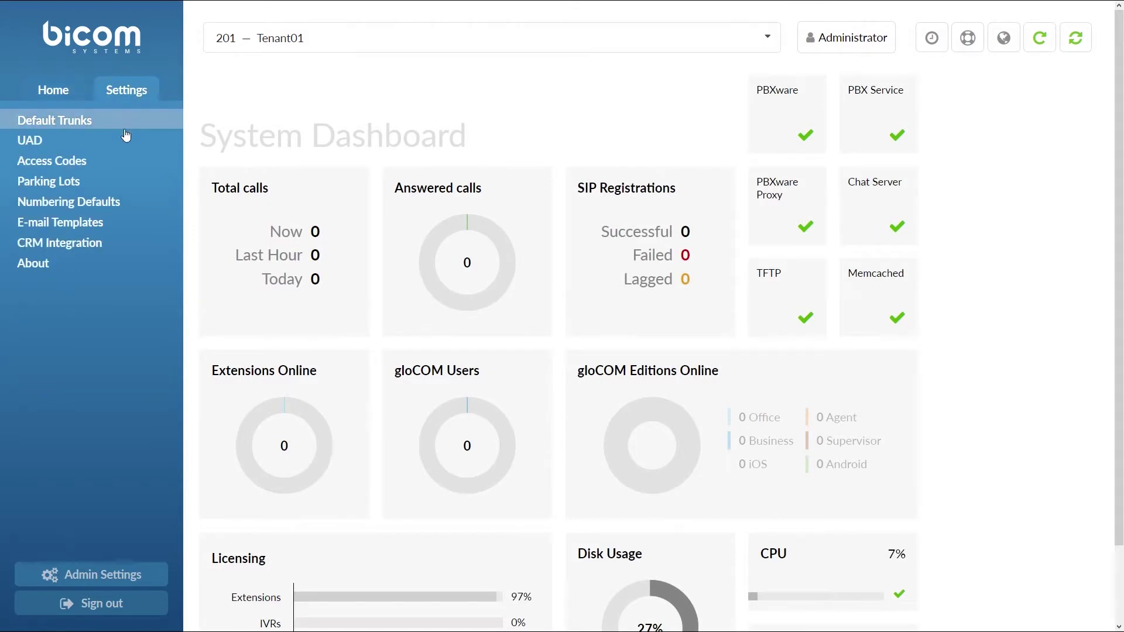
pyautogui.click(121, 145)
pyautogui.click(644, 208)
pyautogui.write('300b')
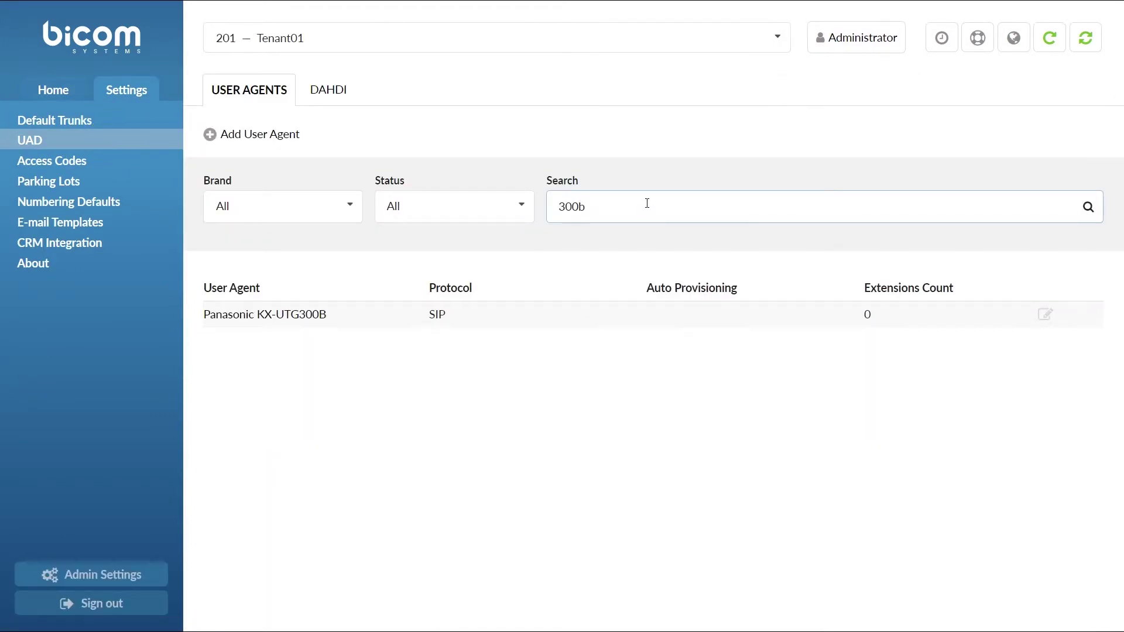
pyautogui.click(1047, 315)
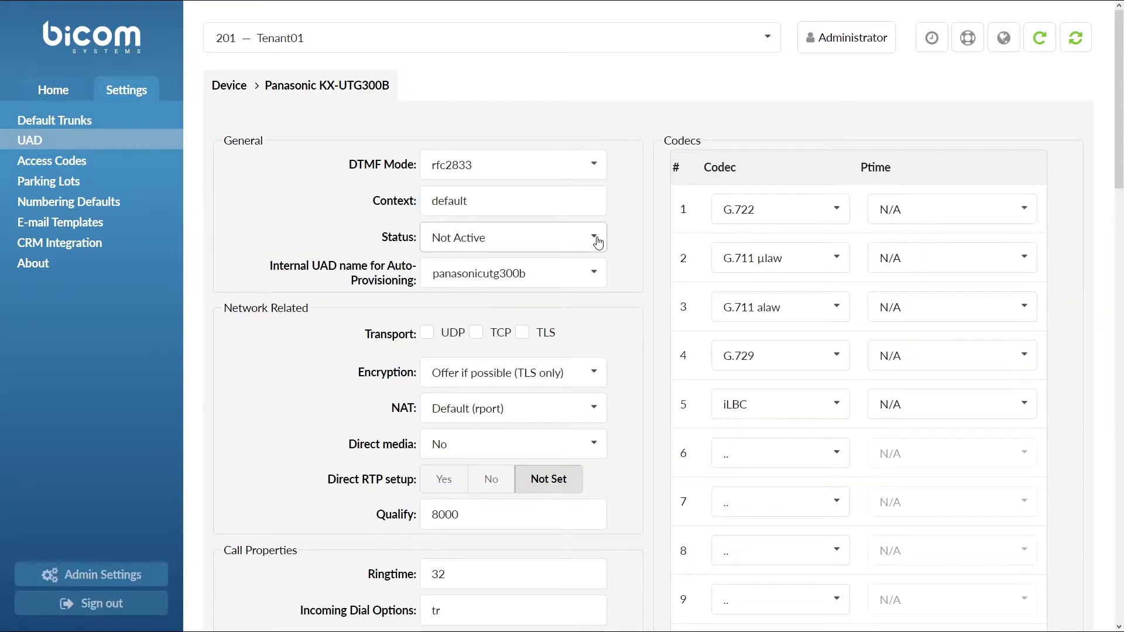
# Set the device status to Active, enable auto provisioning and DHCP, and save
pyautogui.click(597, 239)
pyautogui.click(594, 296)
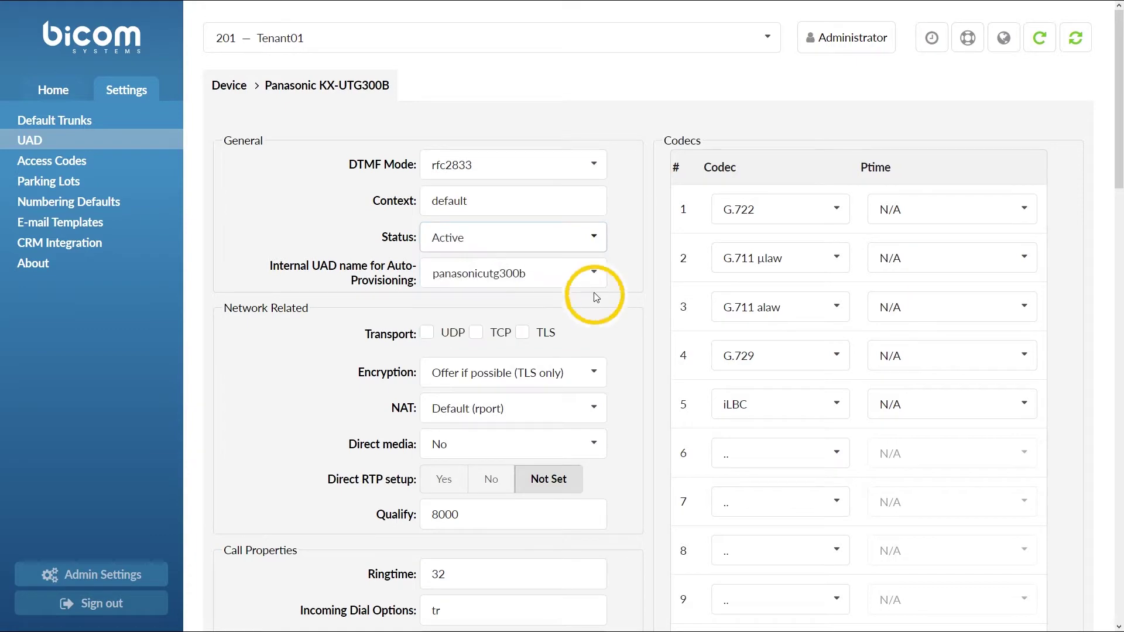
pyautogui.scroll(-10, 627, 306)
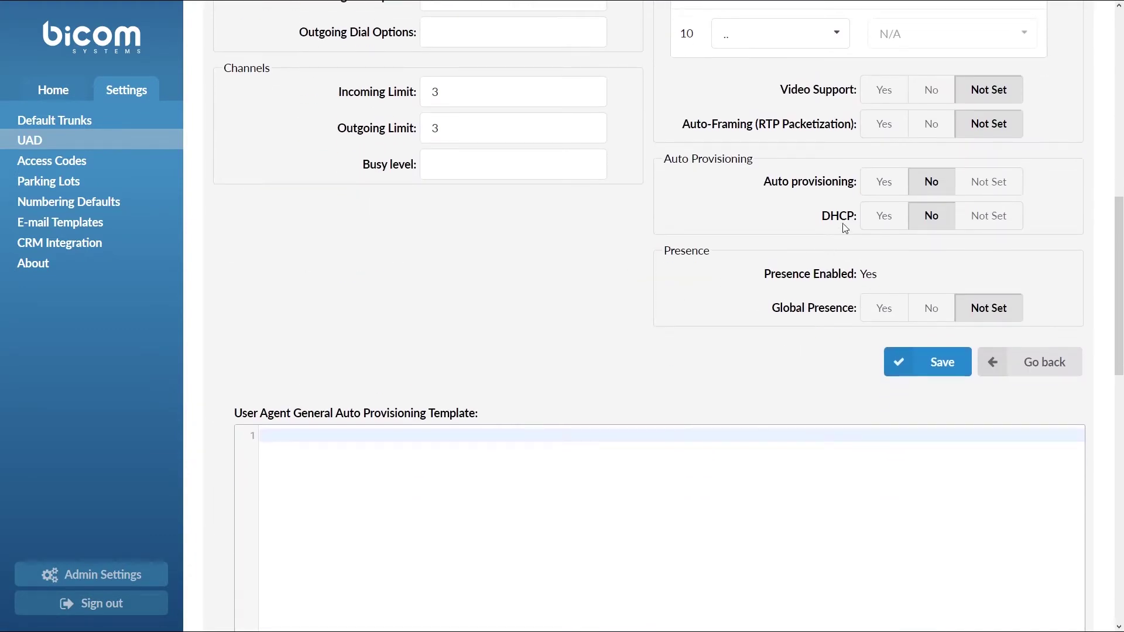
pyautogui.click(874, 188)
pyautogui.click(882, 216)
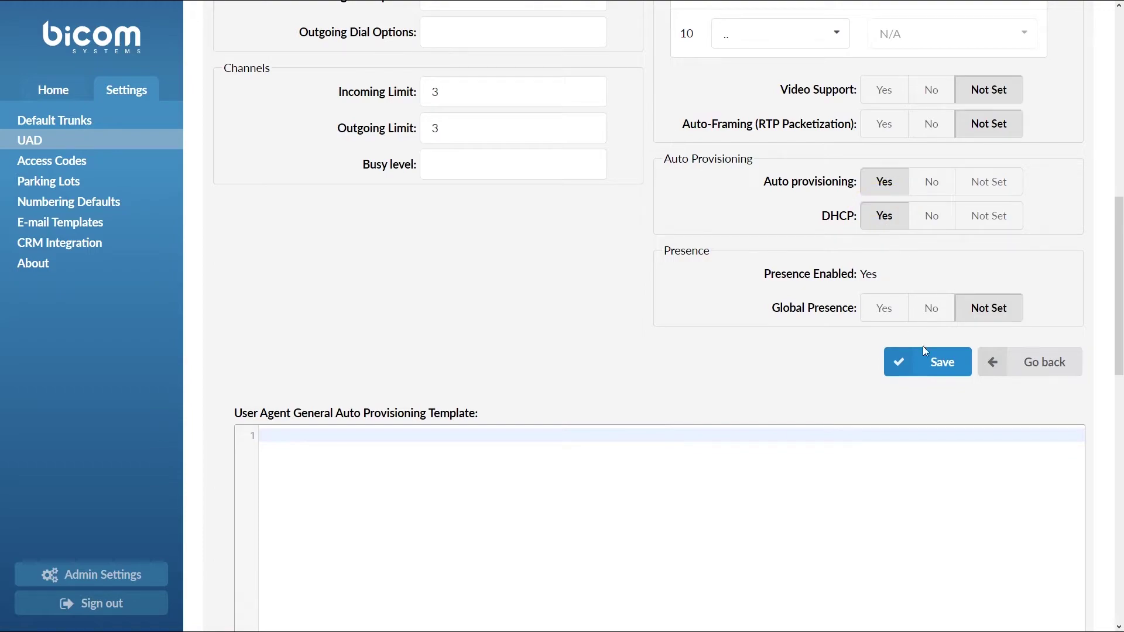
pyautogui.click(930, 367)
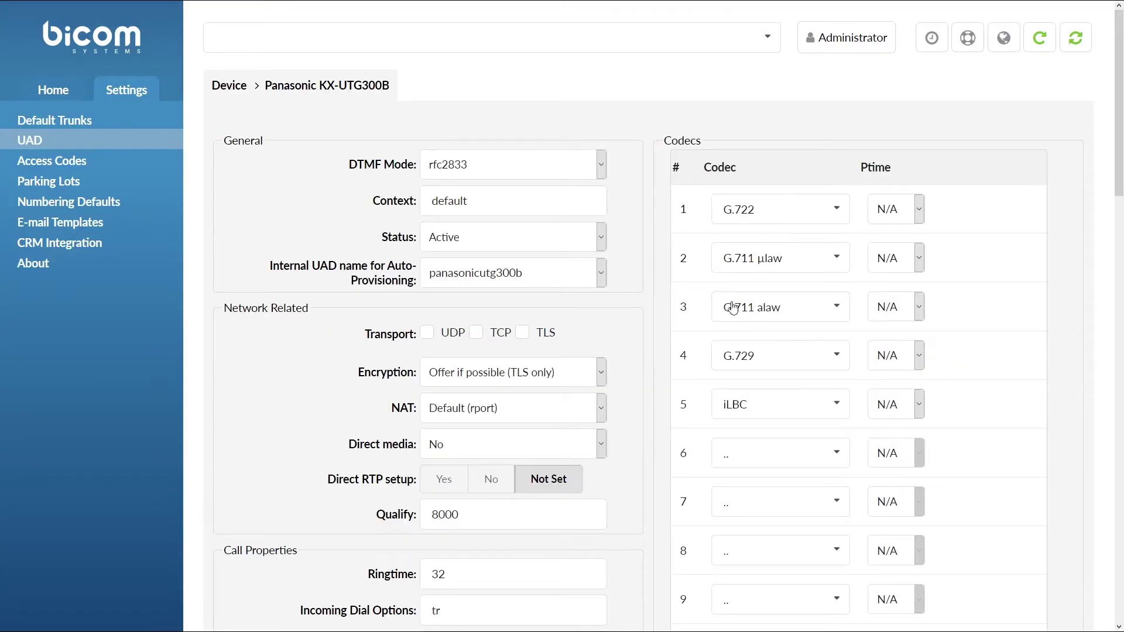
pyautogui.click(53, 91)
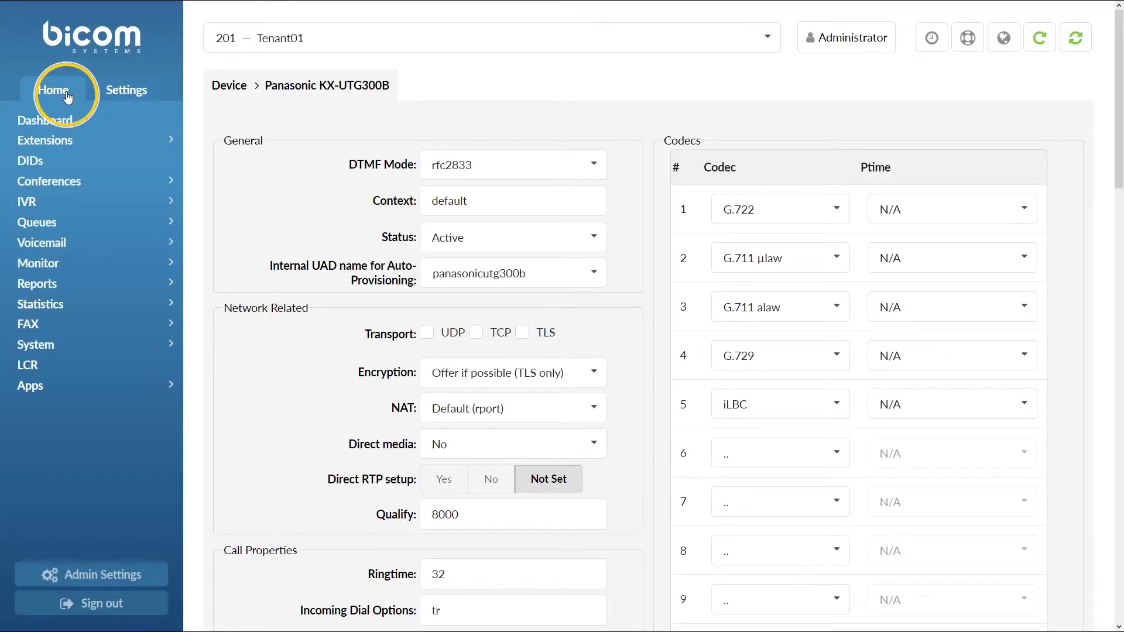
# Start a new extension with UAD Panasonic KX-UTG300B and location Remote
pyautogui.click(85, 142)
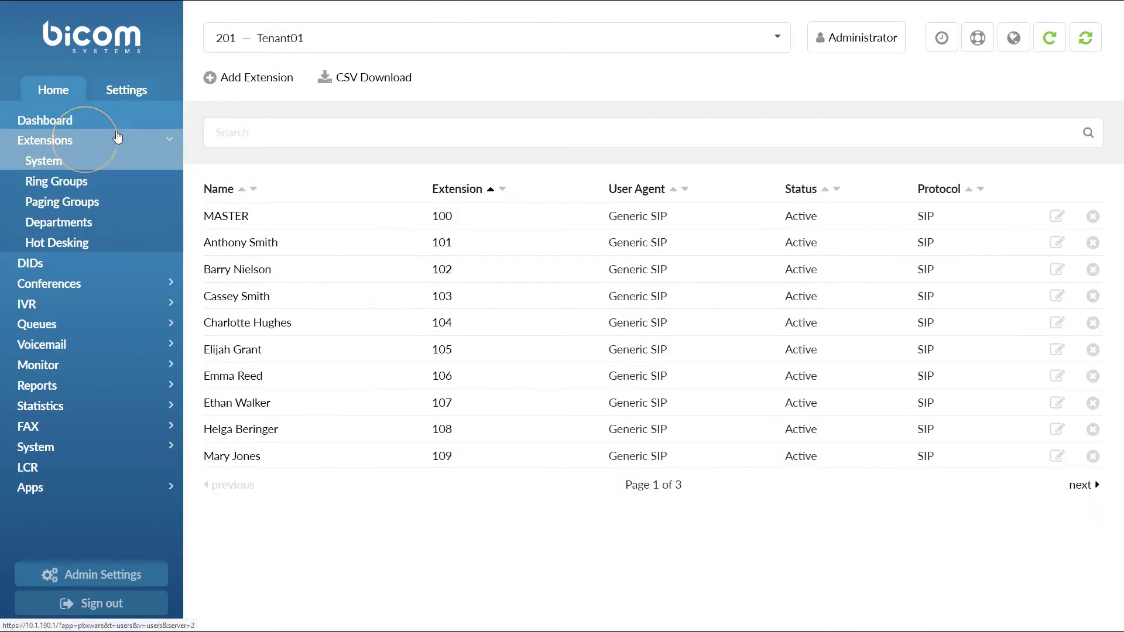
pyautogui.click(235, 81)
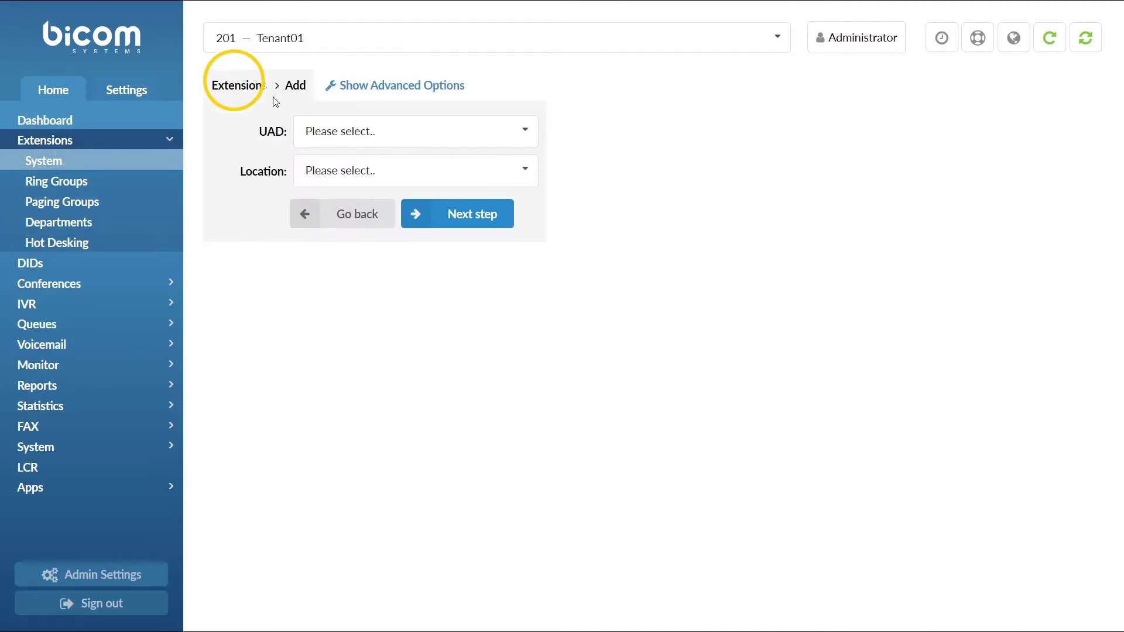
pyautogui.click(329, 130)
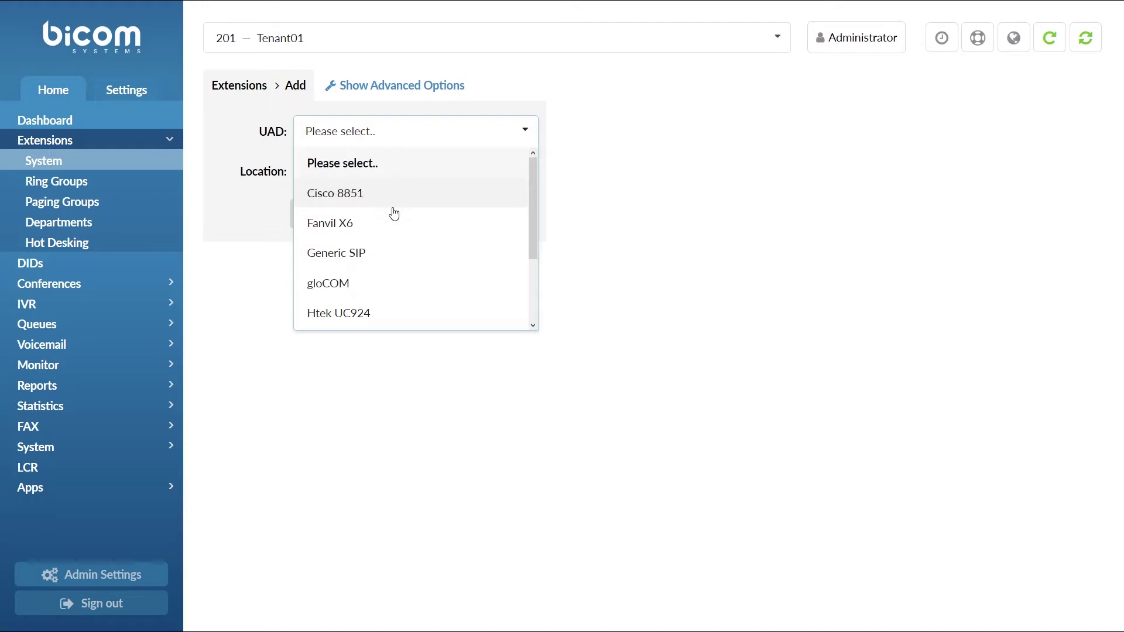
pyautogui.scroll(-3, 394, 211)
pyautogui.click(394, 286)
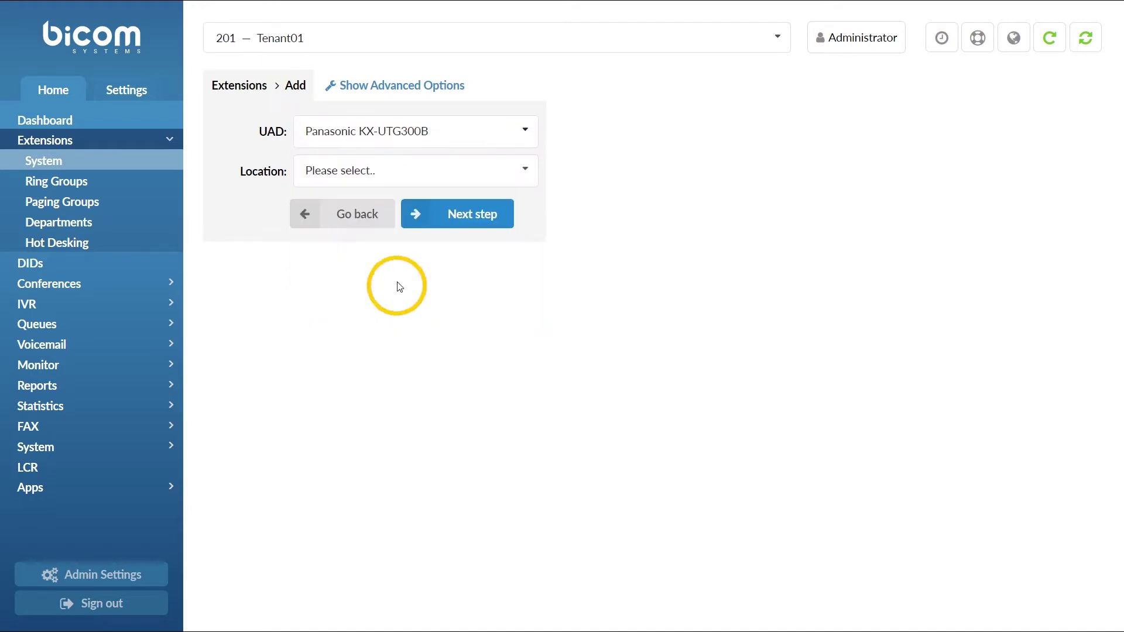
pyautogui.click(438, 179)
pyautogui.click(442, 257)
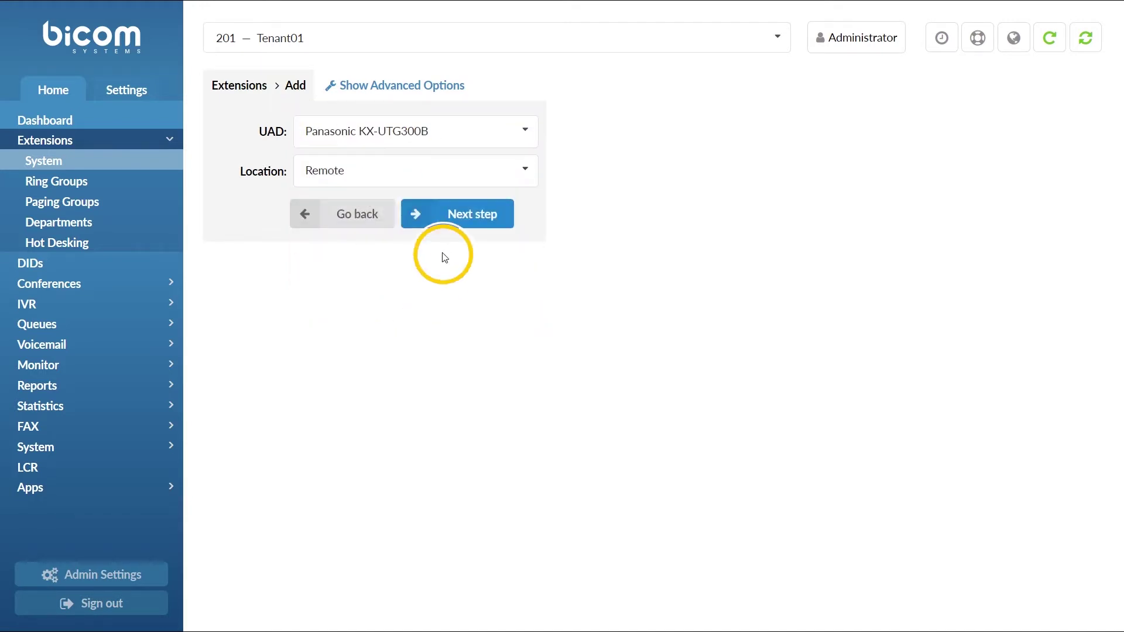
pyautogui.click(452, 216)
# Name the extension 'test', fill in an e-mail address, and set department to Development
pyautogui.click(517, 185)
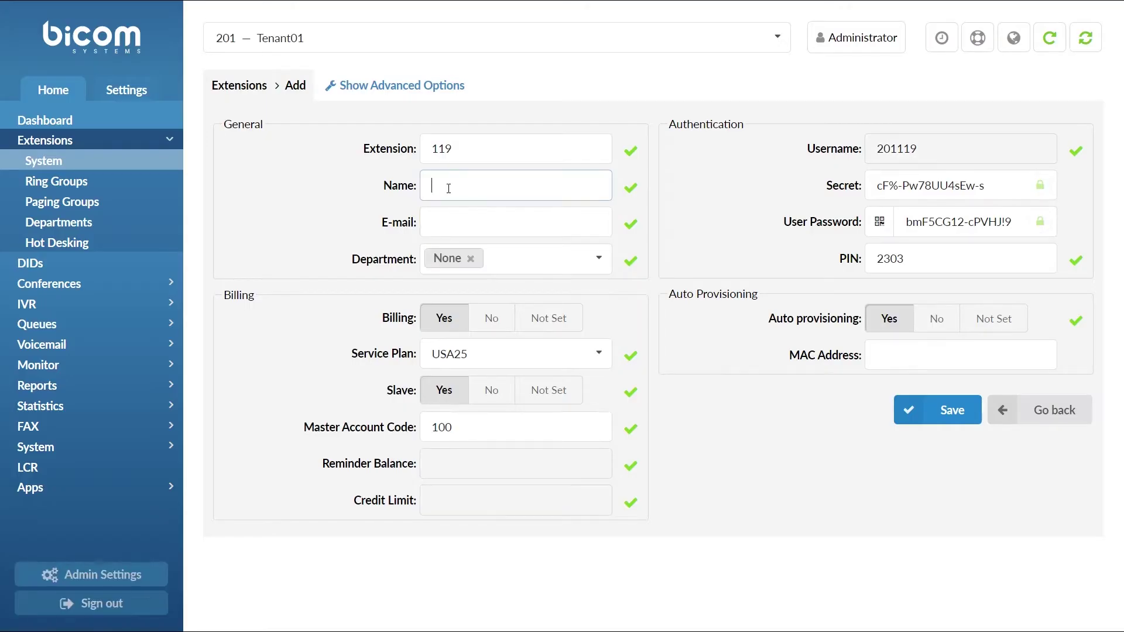
pyautogui.write('test')
pyautogui.press('Tab')
pyautogui.write('test@e')
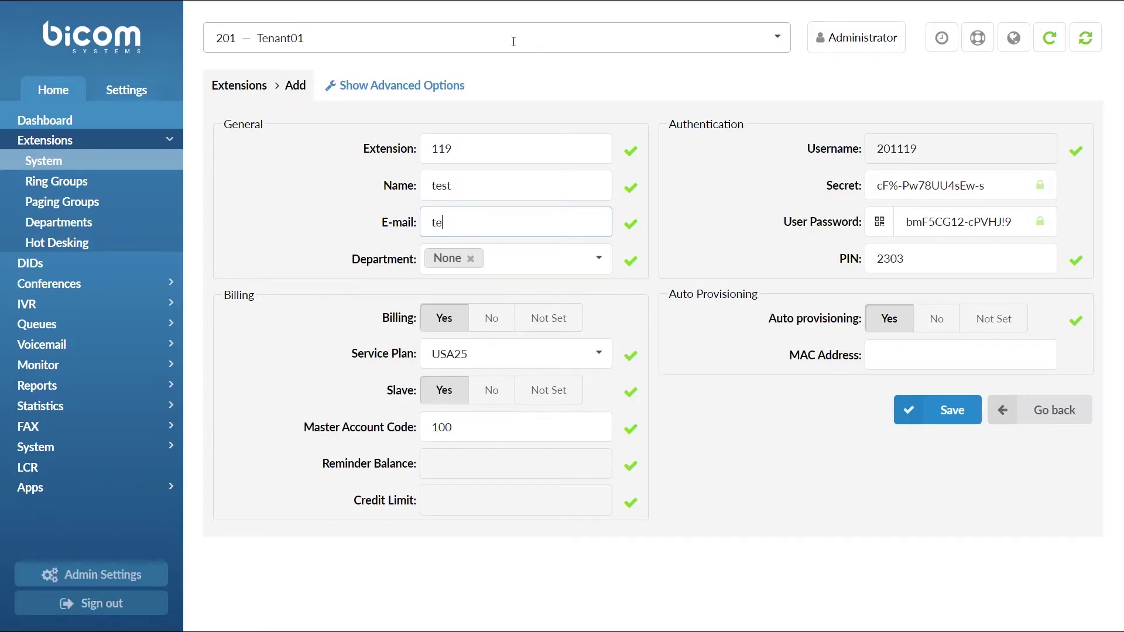
pyautogui.write('xample.com')
pyautogui.press('Tab')
pyautogui.write('de')
pyautogui.press('Return')
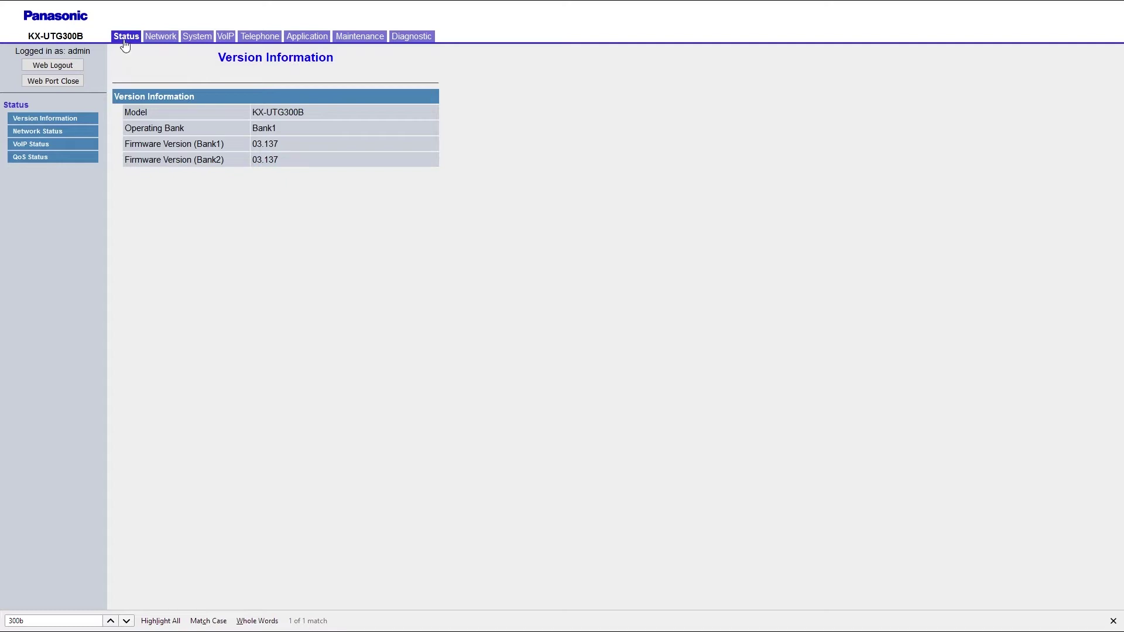
# Copy MAC bc:c3:42:1b:4c:7f from the phone's Network Status into extension 119 and save
pyautogui.click(124, 37)
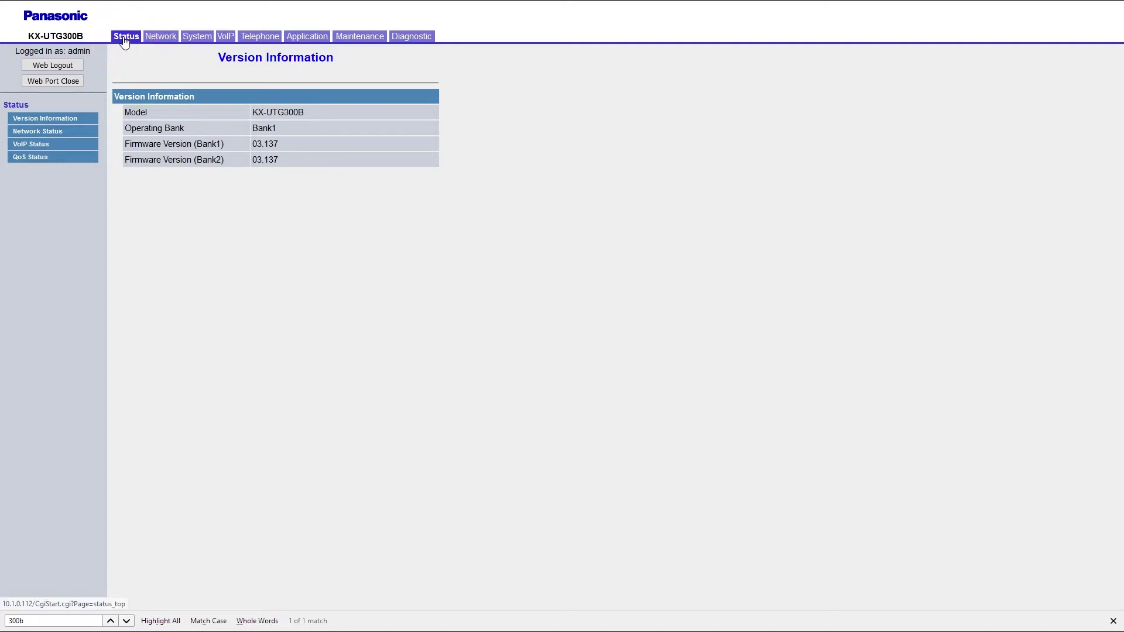
pyautogui.click(79, 134)
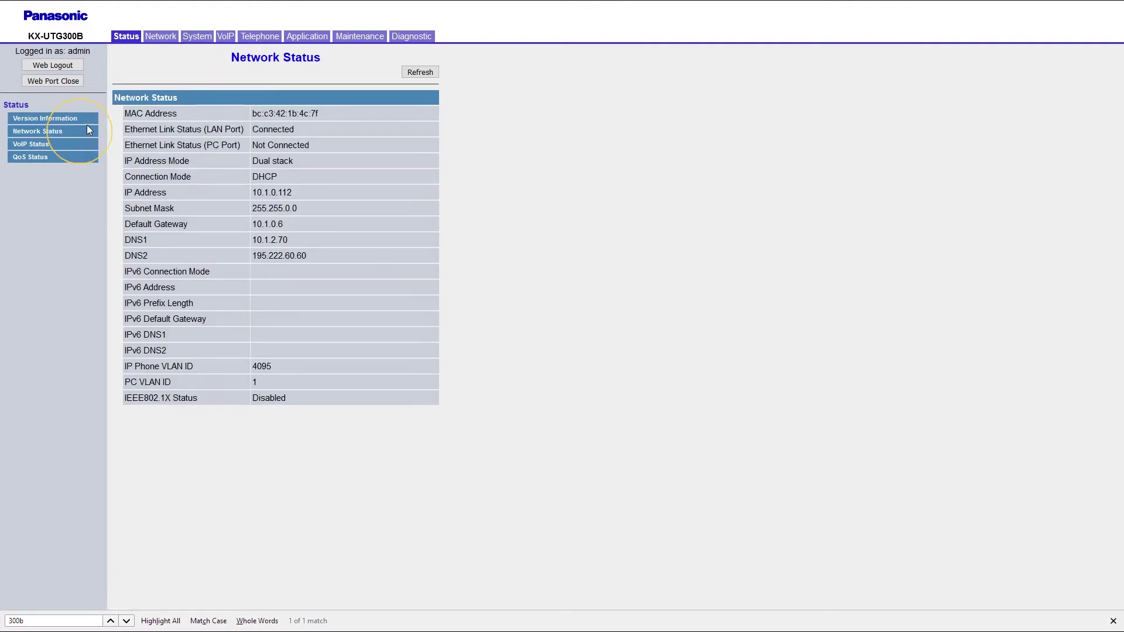
pyautogui.moveTo(125, 117); pyautogui.dragTo(338, 116)
pyautogui.click(336, 112)
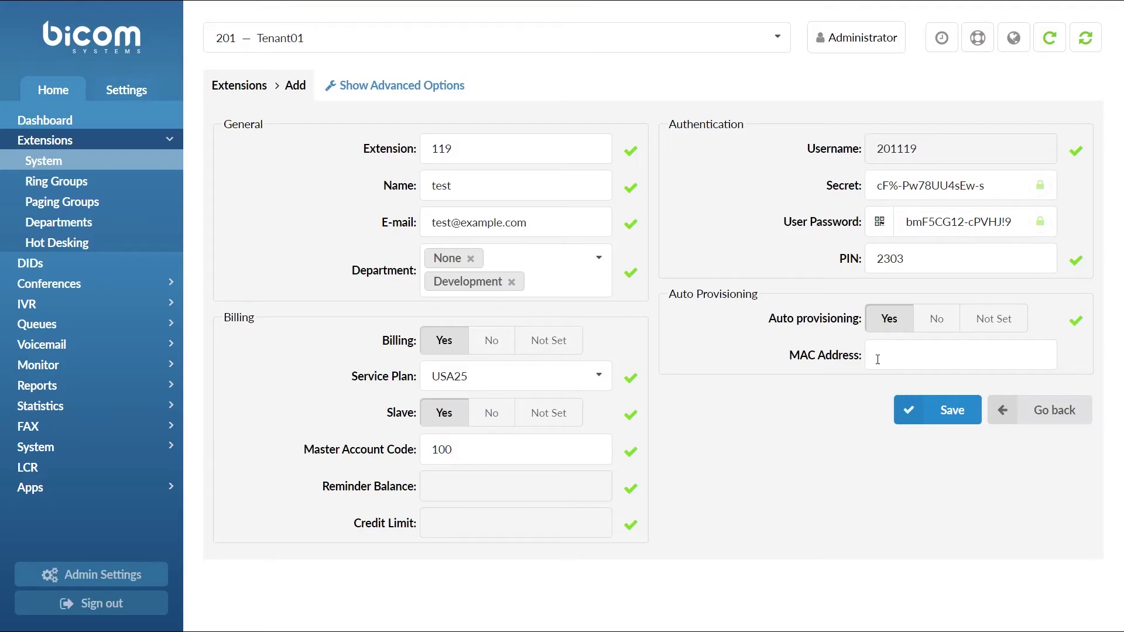
pyautogui.write('bcc3421b4c7f')
pyautogui.click(921, 413)
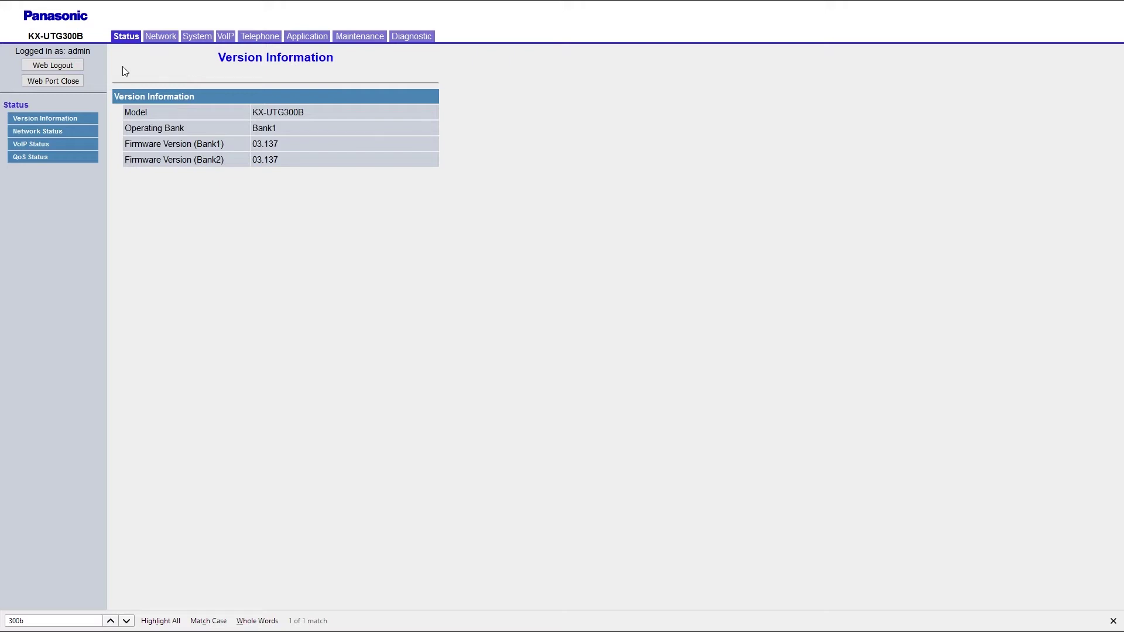
pyautogui.click(358, 36)
pyautogui.click(47, 171)
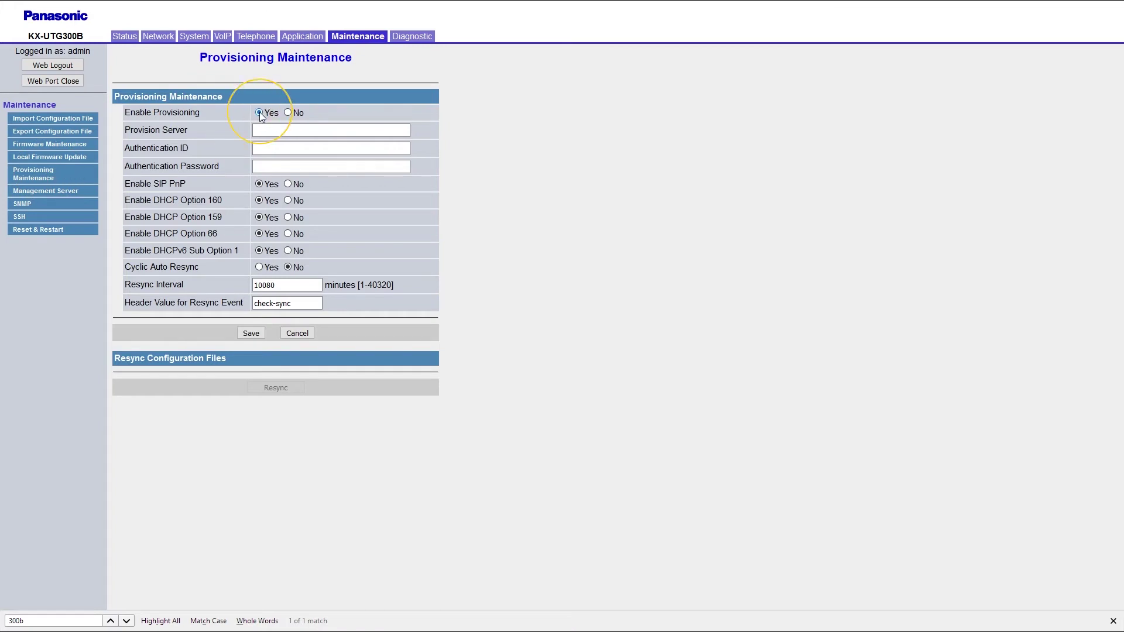
pyautogui.click(262, 129)
pyautogui.write('htt')
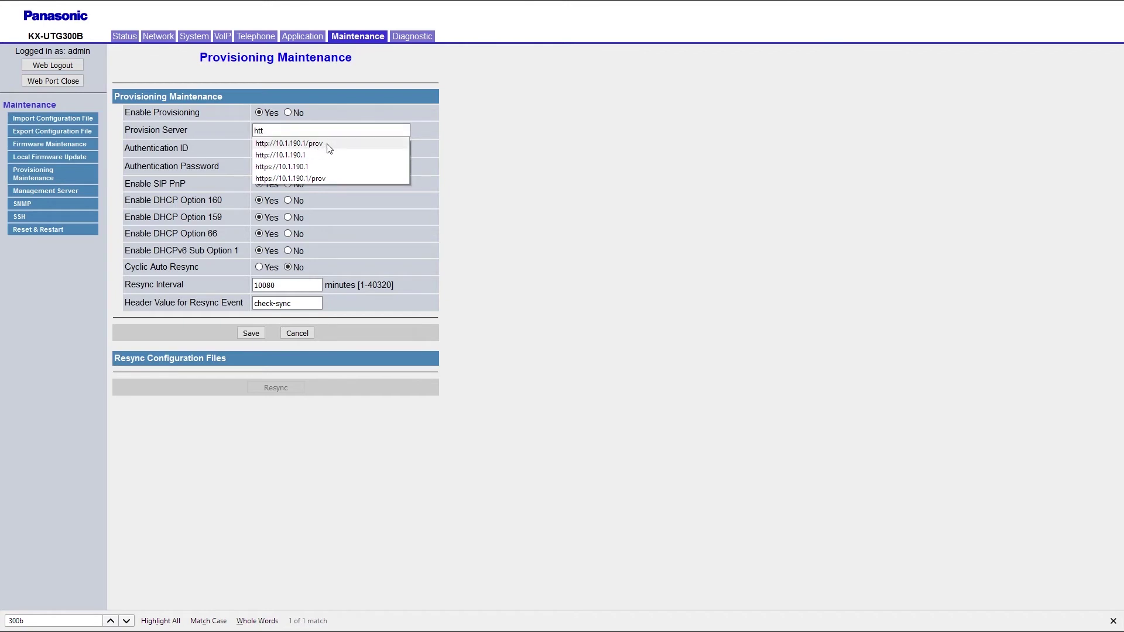
pyautogui.click(329, 144)
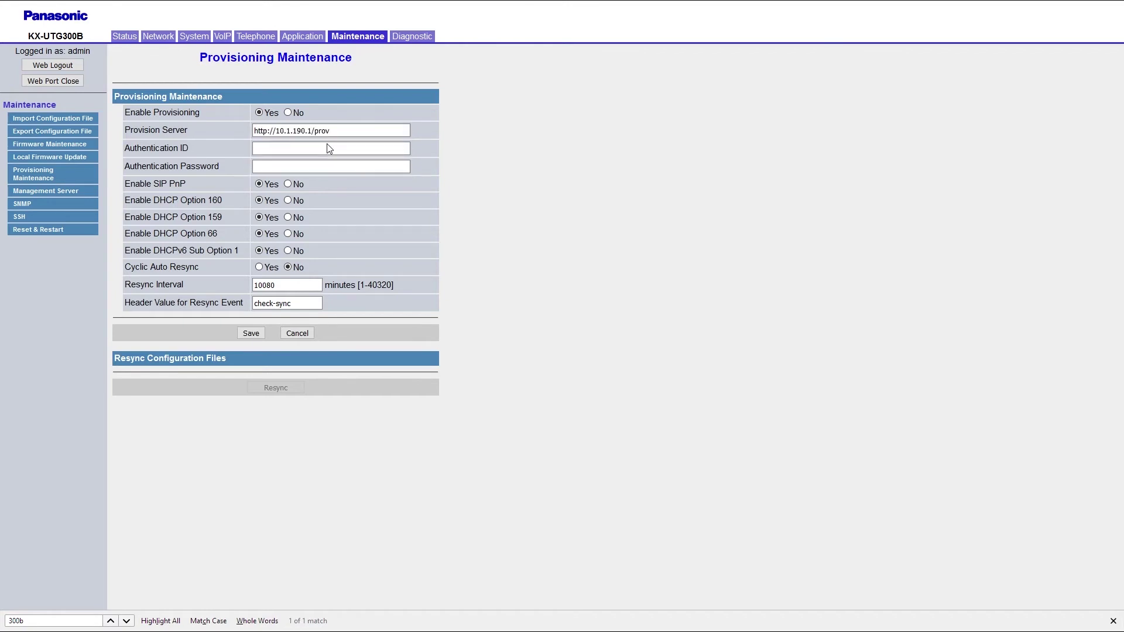
# Enter the provisioning authentication ID and password, save, and decline Firefox's login prompt
pyautogui.click(329, 147)
pyautogui.write('usernameprov')
pyautogui.press('Tab')
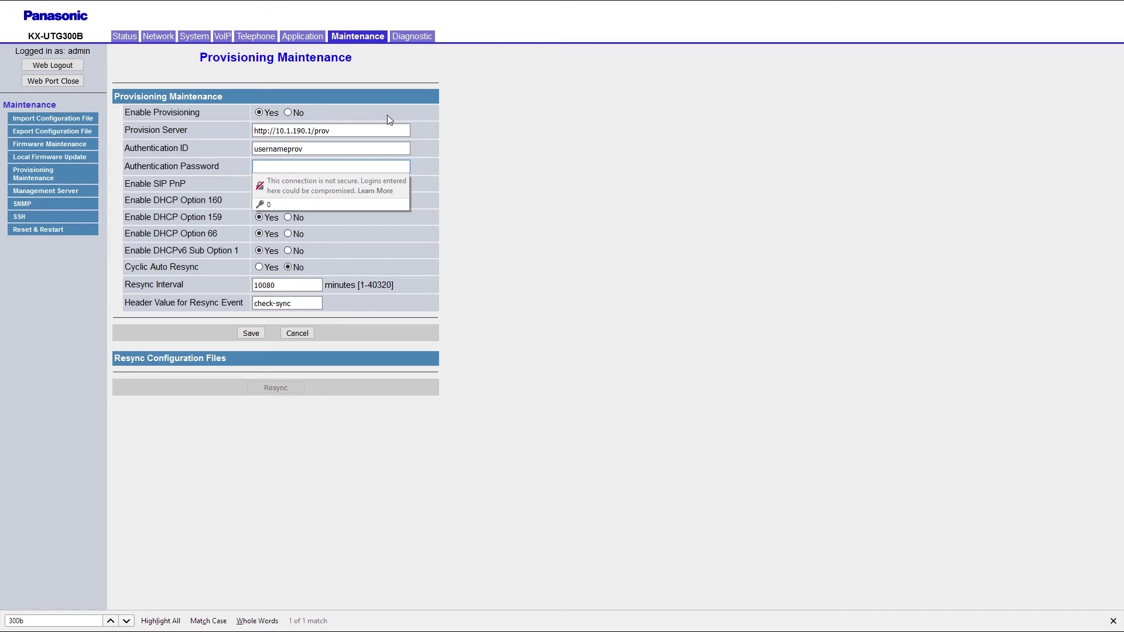
pyautogui.hotkey('ctrl', 'v')
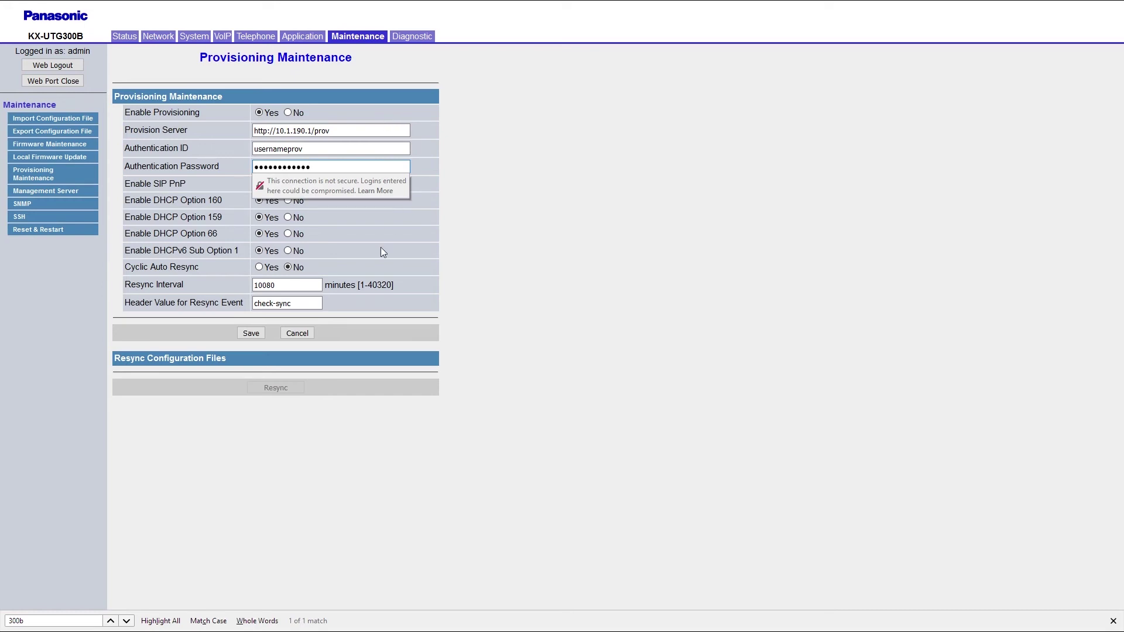
pyautogui.click(251, 333)
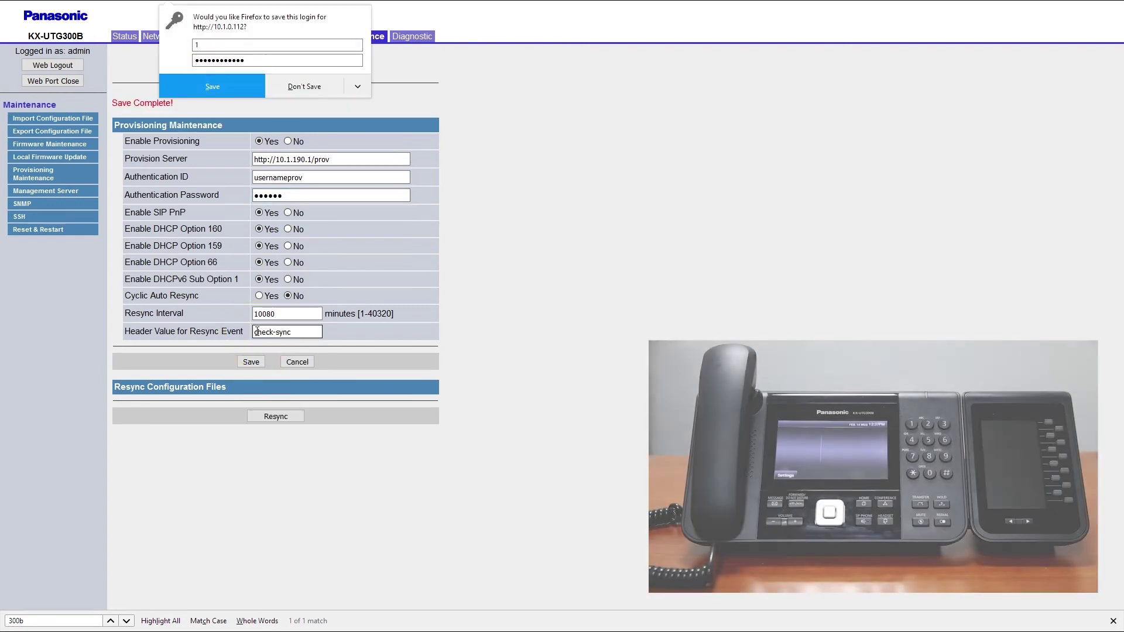
pyautogui.click(311, 91)
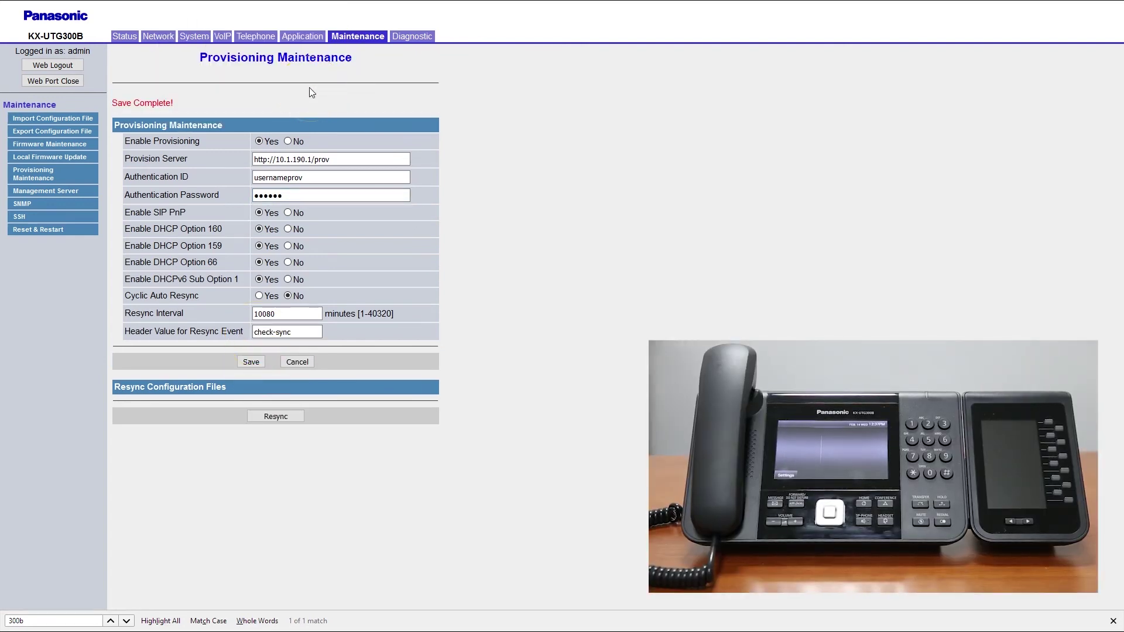